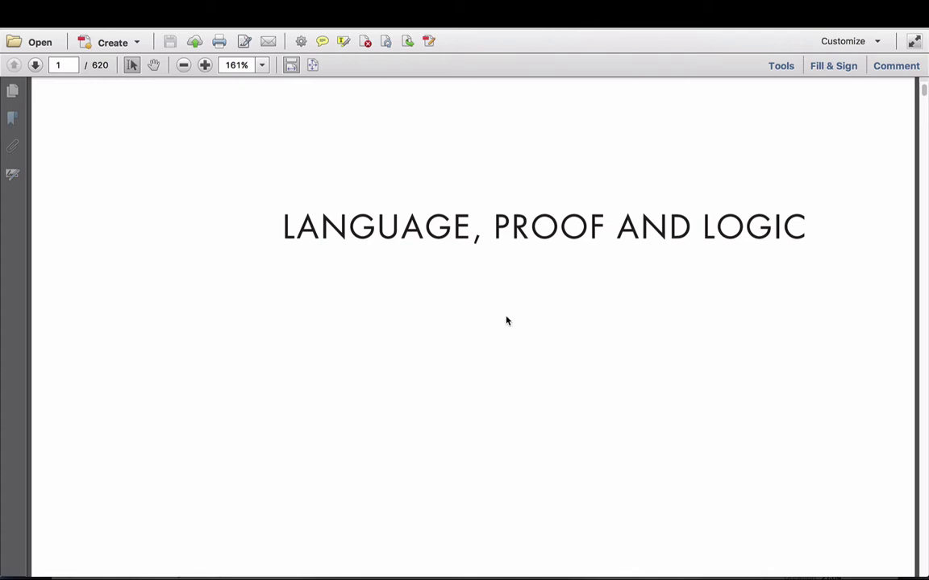
Step: Launch Submit 2.7.1 from the Dock to bring up its empty grading form
mouse_move(422, 573)
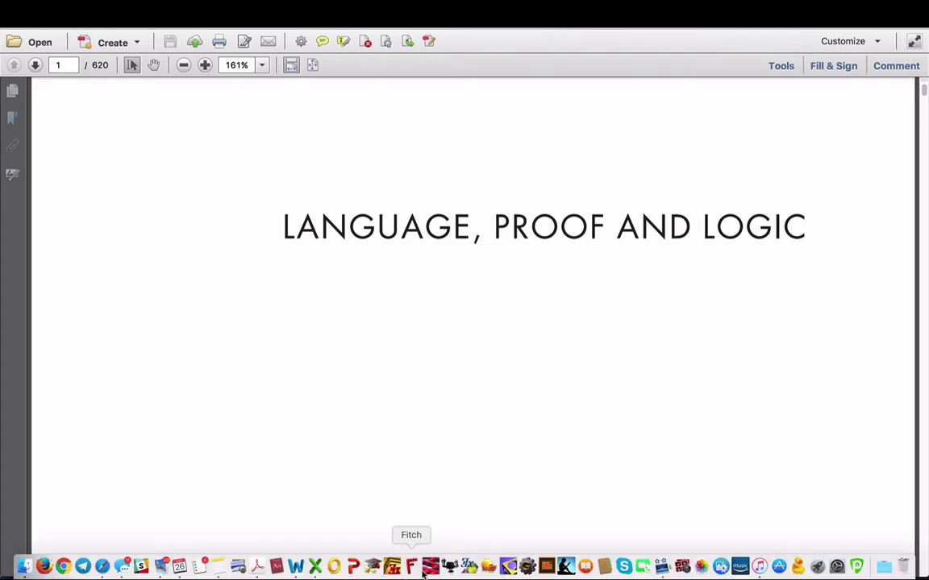
left_click(508, 566)
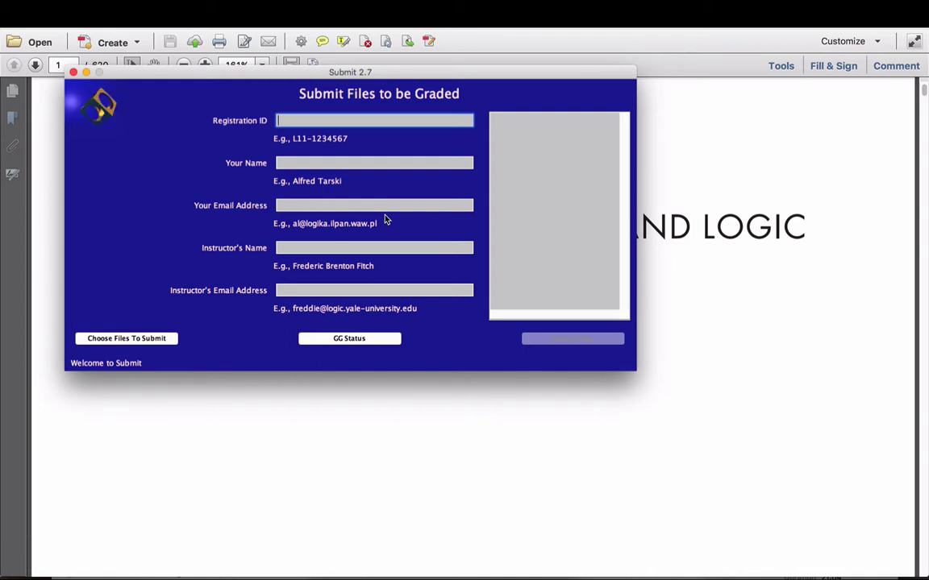
Step: Enter the student's registration ID, full name and e-mail address
type("L11-")
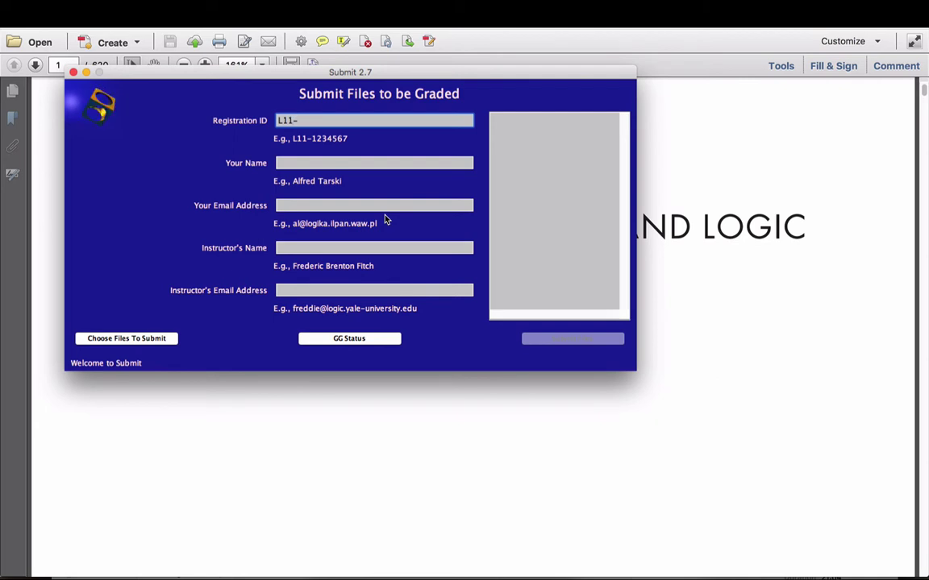
type("1234567")
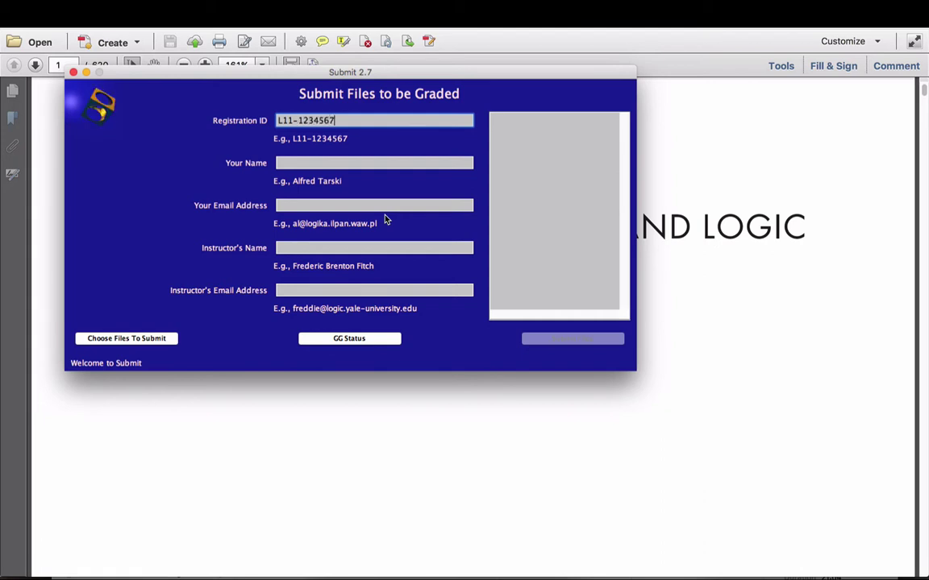
key("Tab")
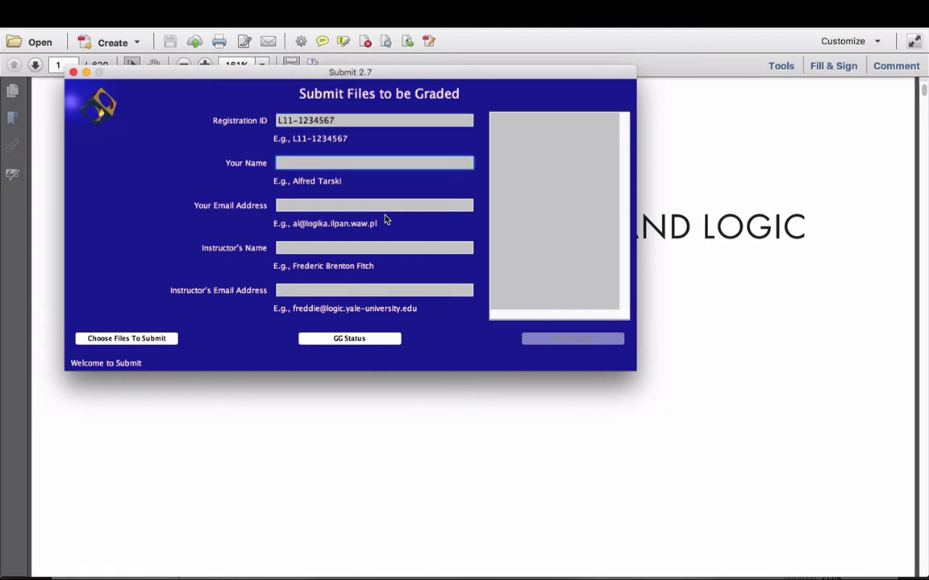
type("Philosophy Guru")
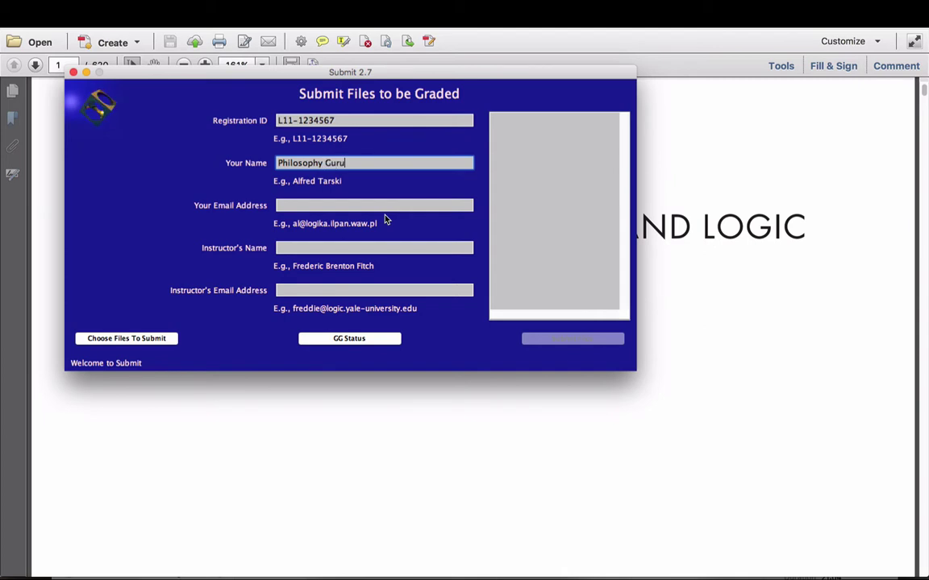
key("Tab")
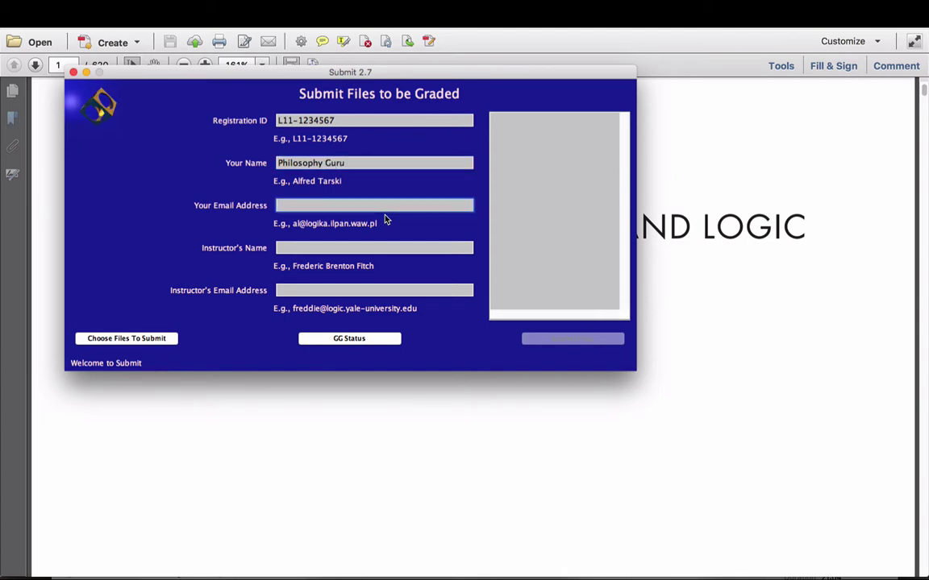
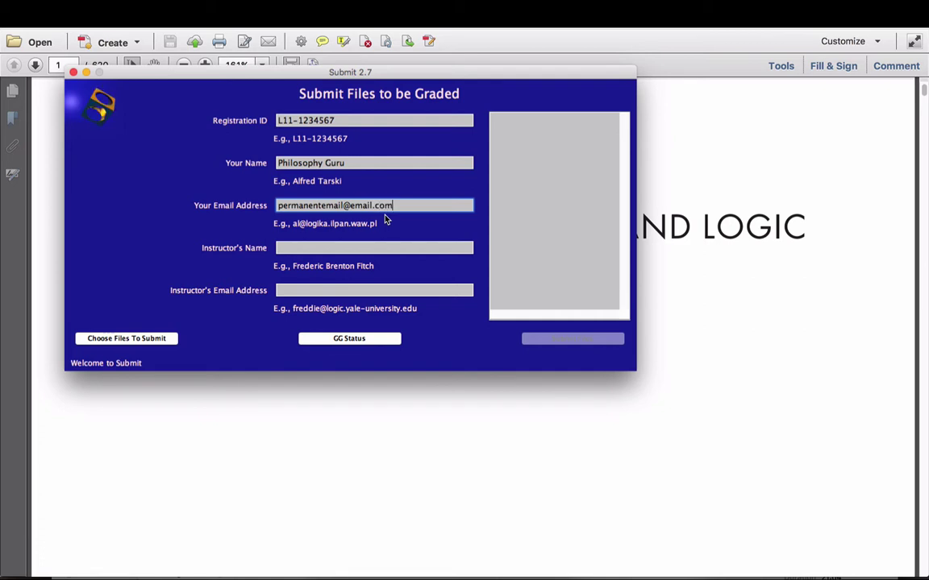
Step: Enter the instructor's name and e-mail address
key("Tab")
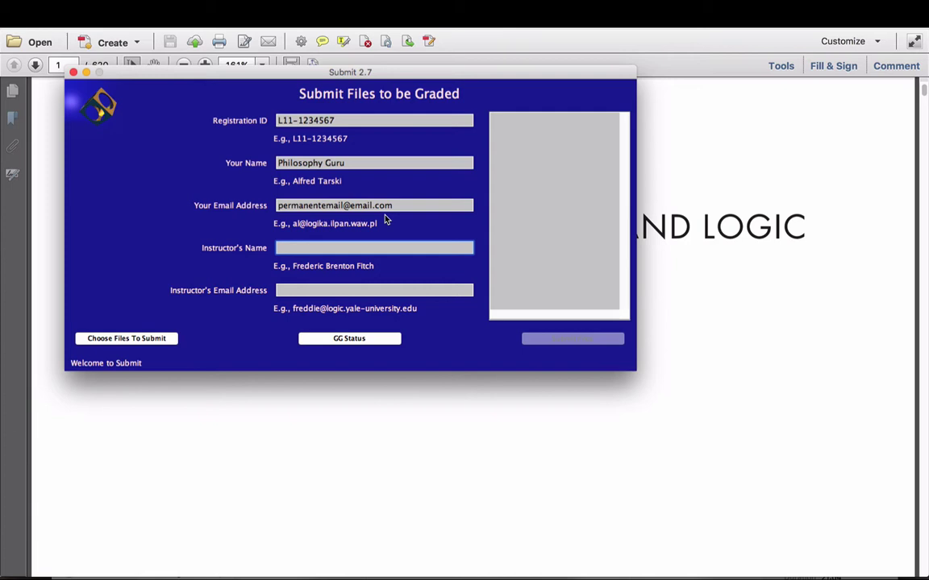
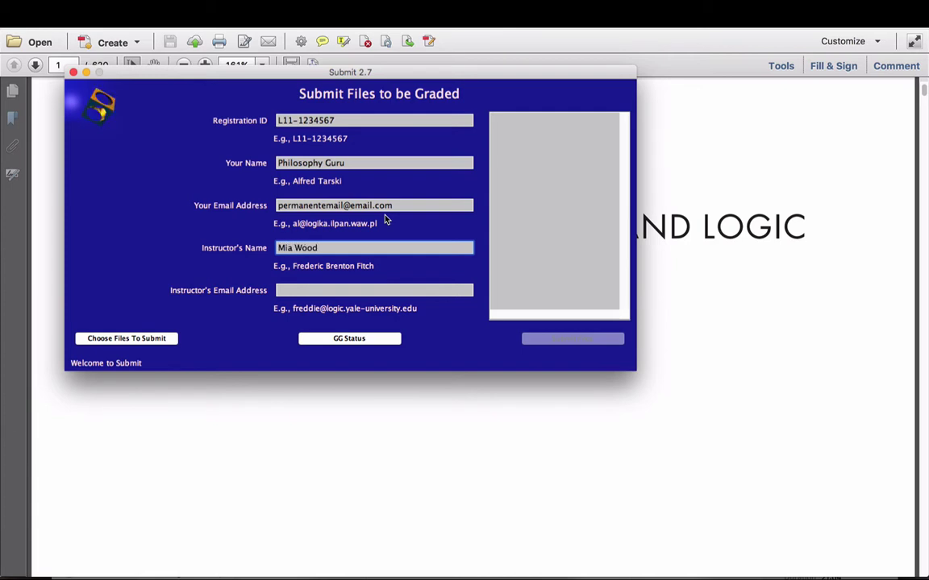
key("Tab")
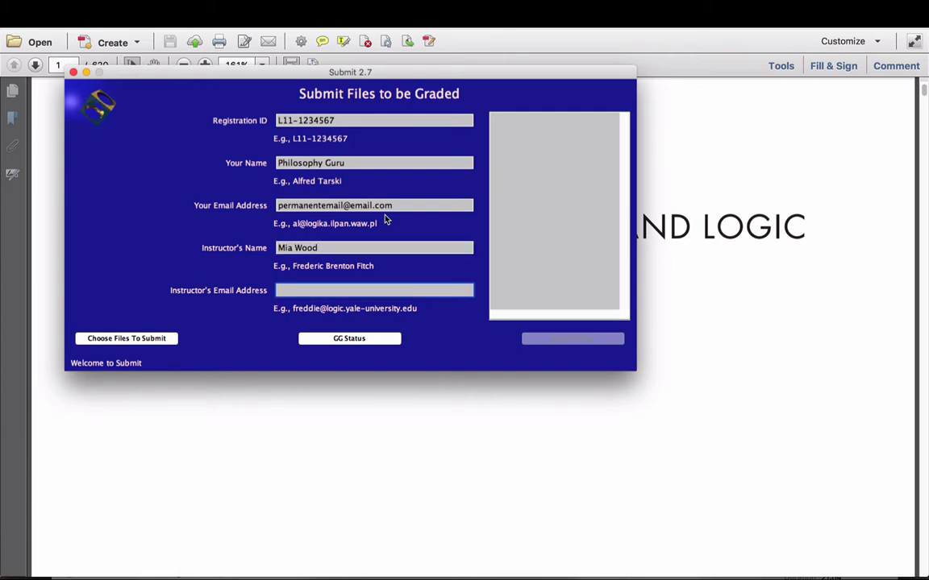
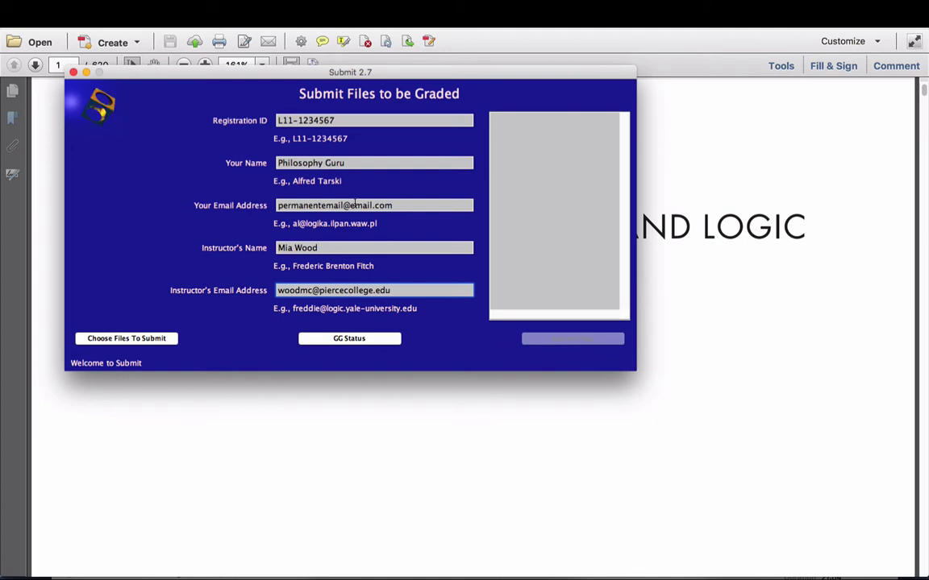
Step: Select Sentences Game 2.sen and World DNF 1.wld together and add both to the submission list
left_click(114, 339)
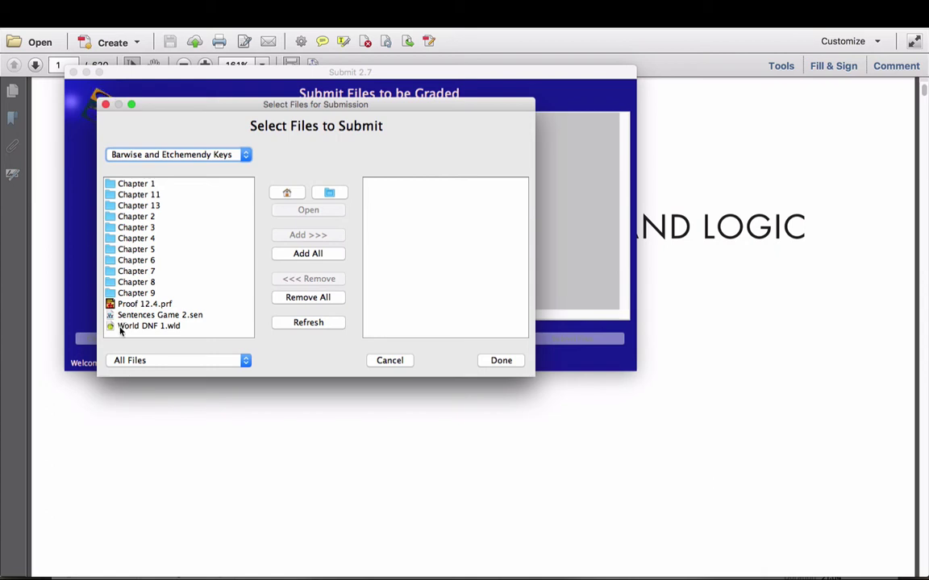
left_click(128, 317)
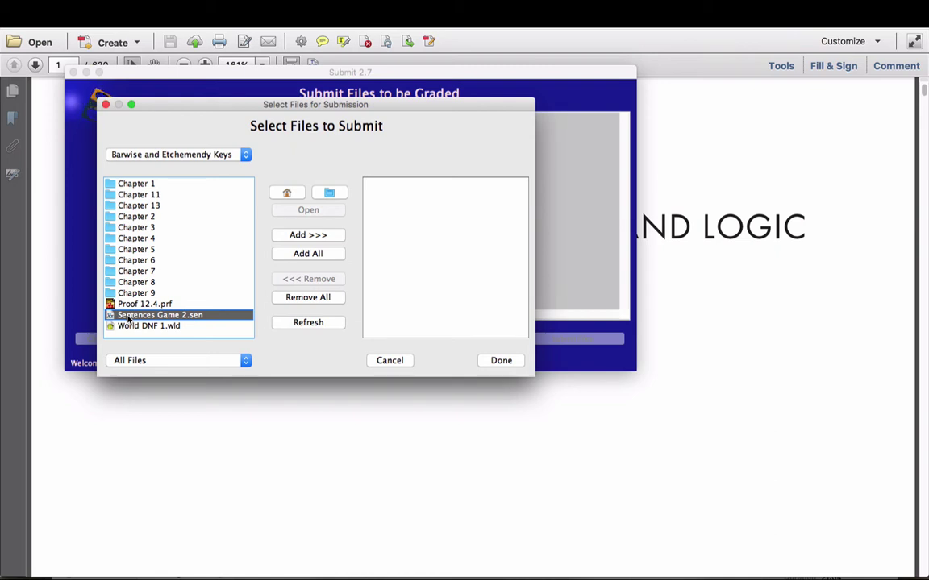
key("shift+Down")
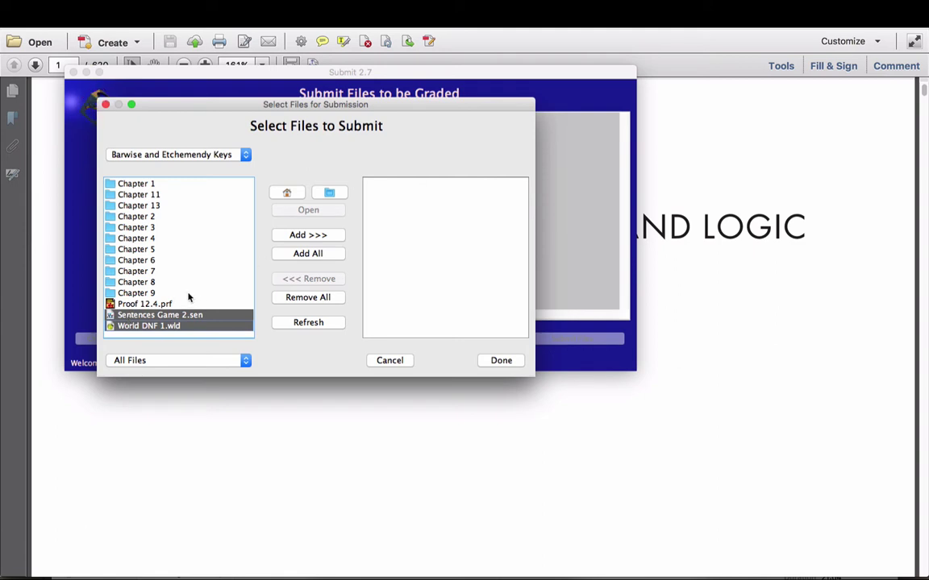
left_click(302, 235)
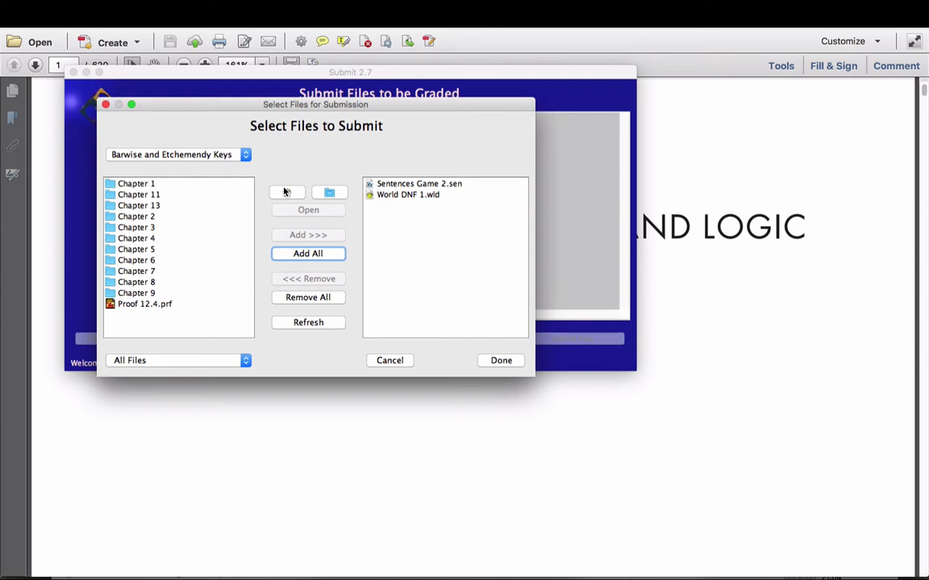
left_click(246, 155)
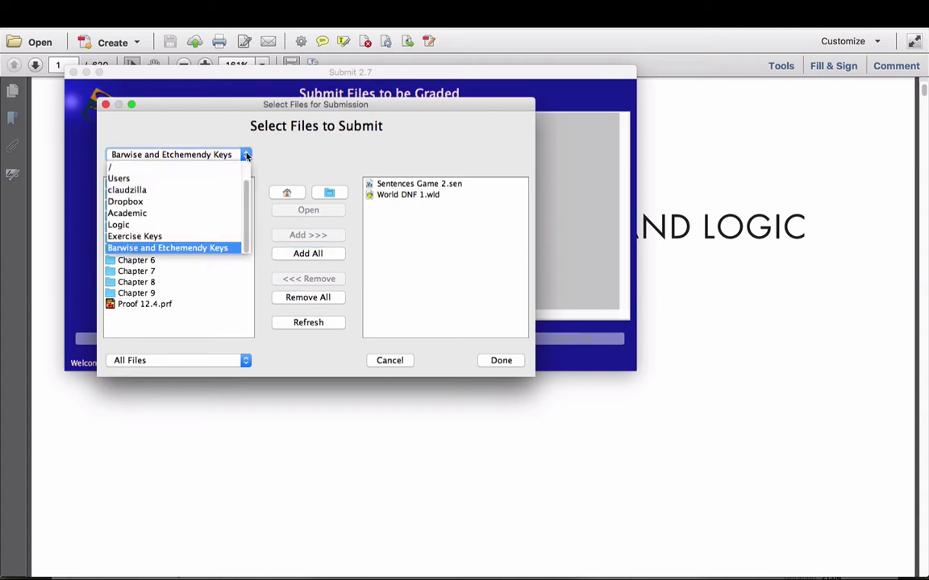
left_click(245, 131)
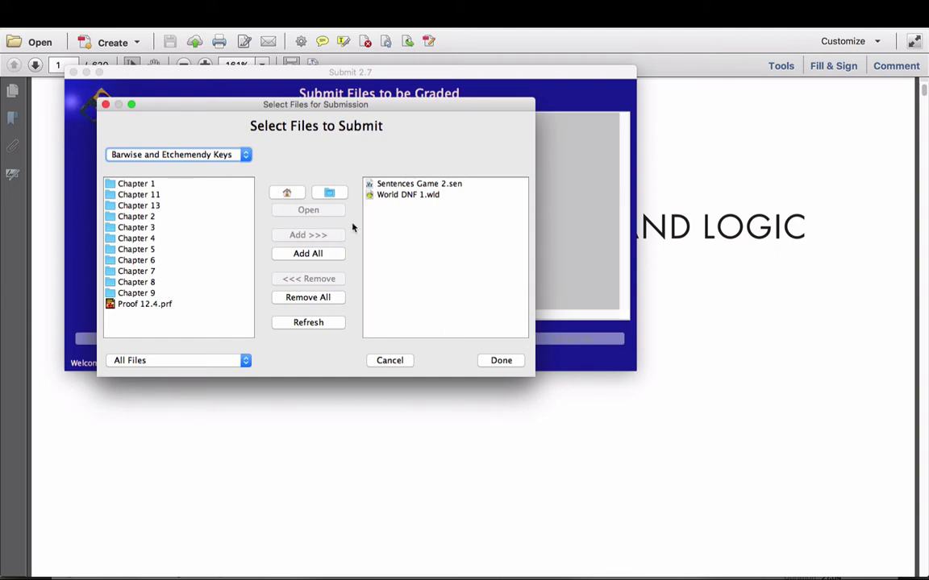
Step: Close the file chooser and submit Sentences Game 2.sen and World DNF 1.wld for confirmation
left_click(502, 360)
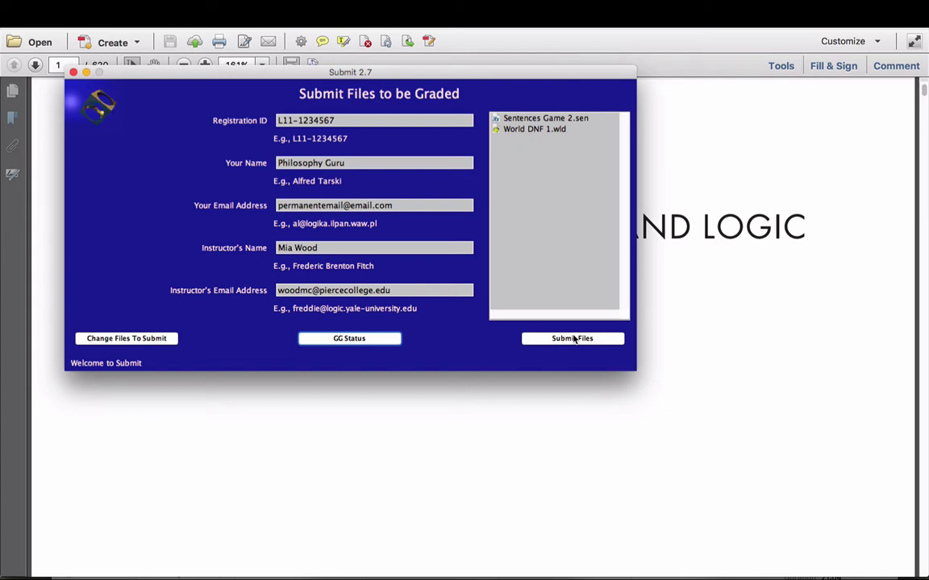
left_click_drag(337, 120, 276, 120)
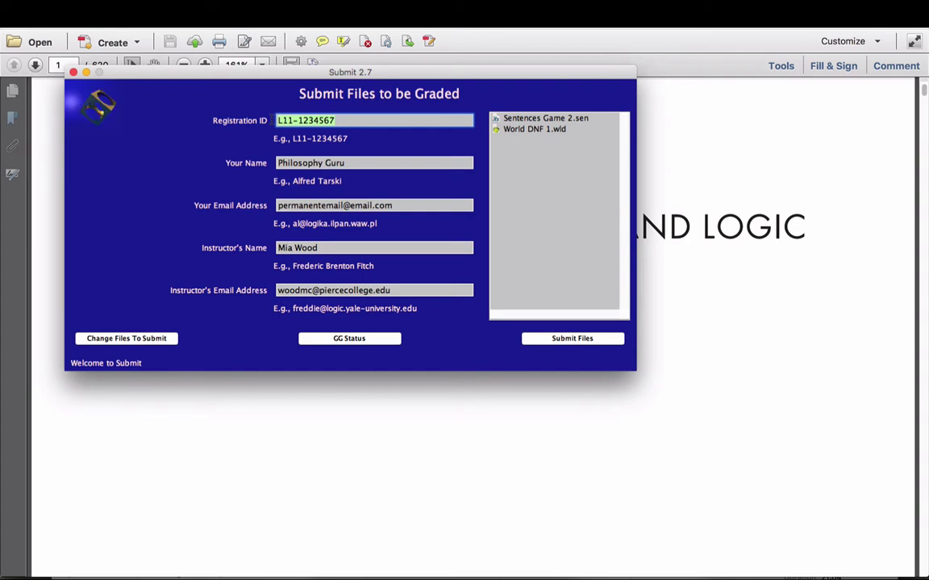
left_click(577, 338)
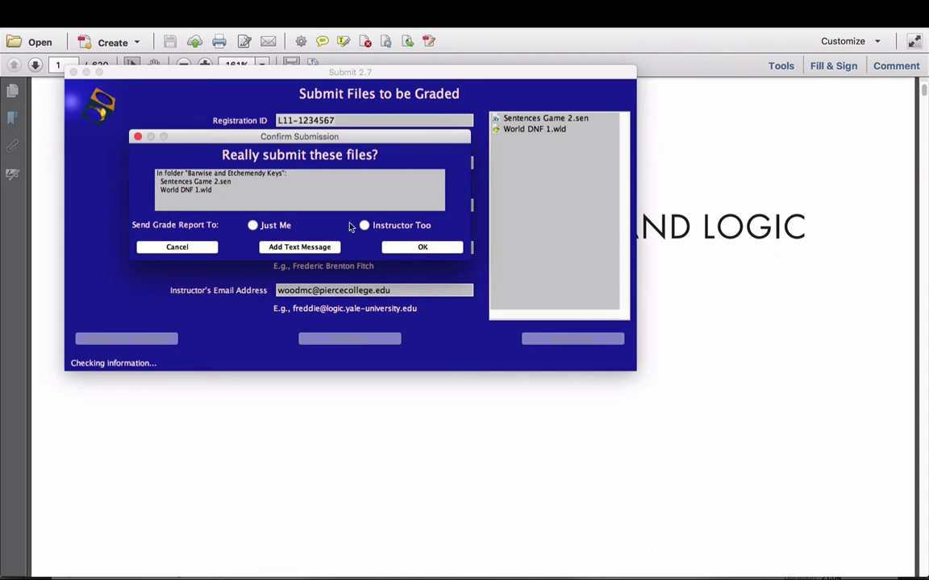
Step: Toggle between Just Me and Instructor Too, ending with Just Me as the report recipient
left_click(253, 227)
left_click(253, 228)
left_click(364, 227)
left_click(252, 226)
left_click(292, 246)
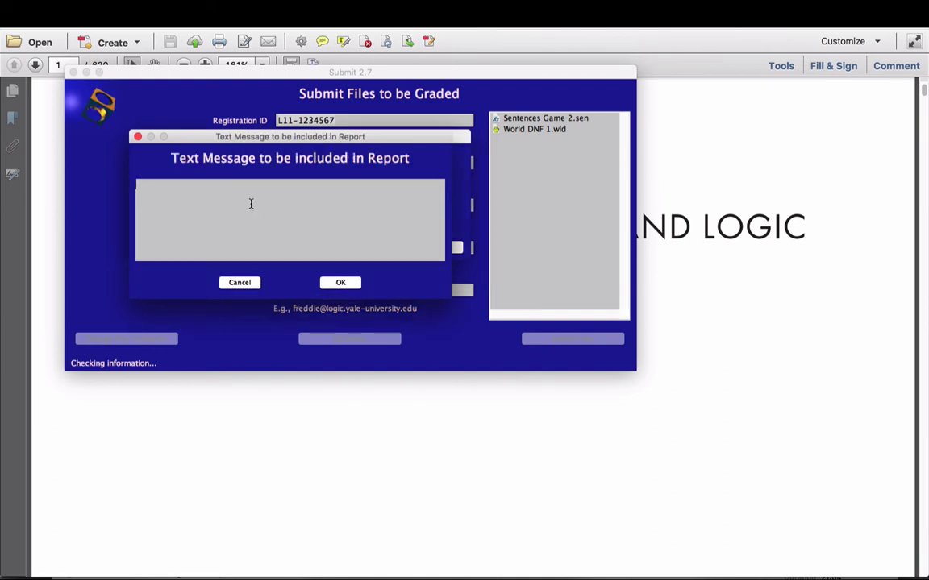
type("Mia, this is ")
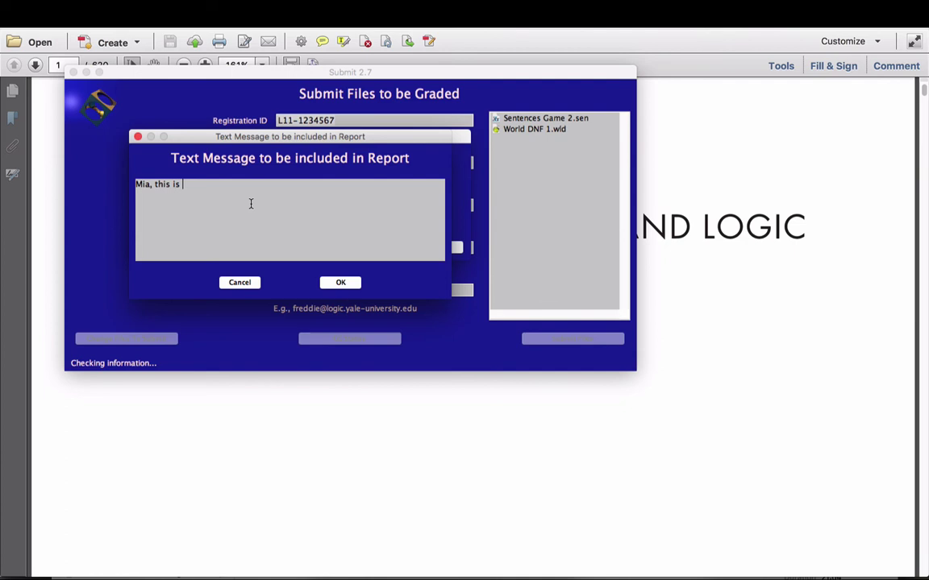
type("the best course ev")
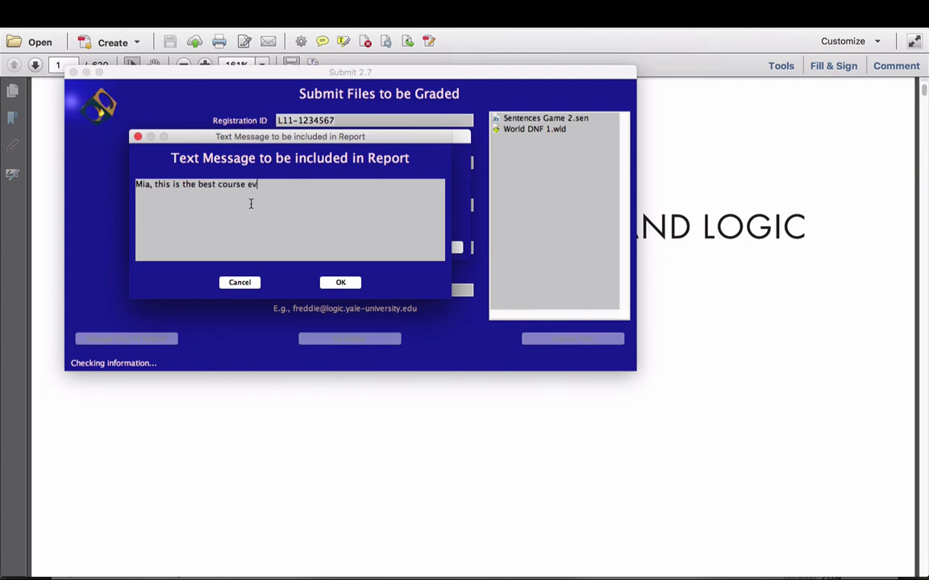
type("er!")
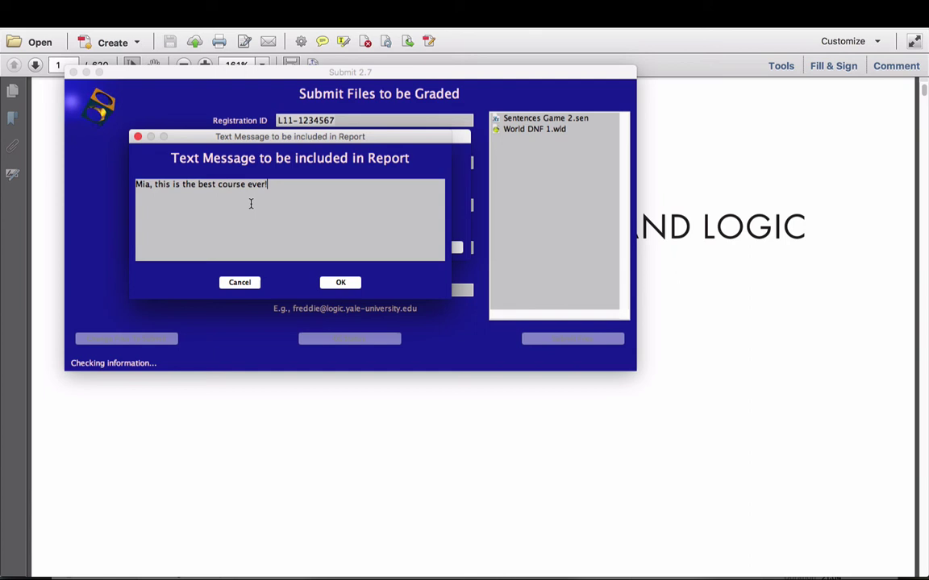
left_click(239, 282)
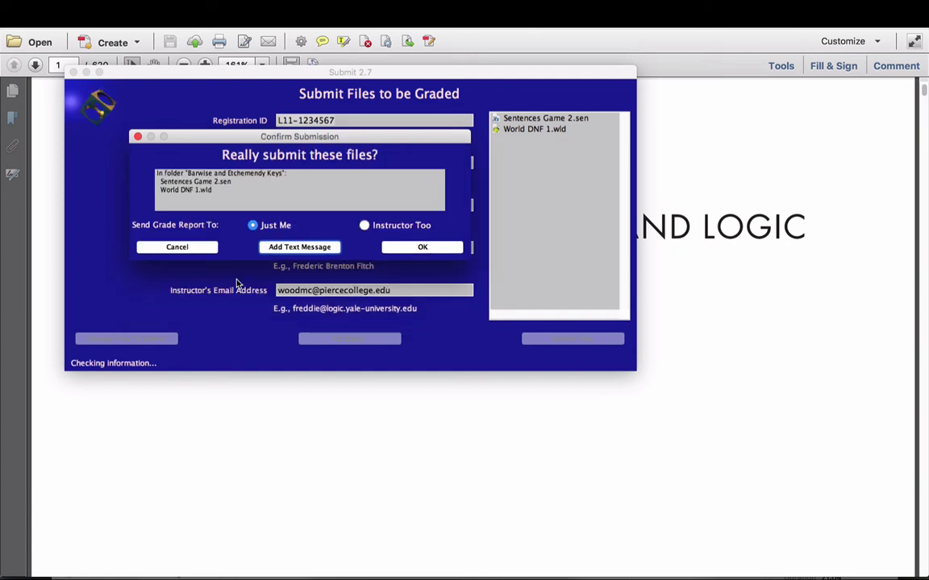
left_click(364, 228)
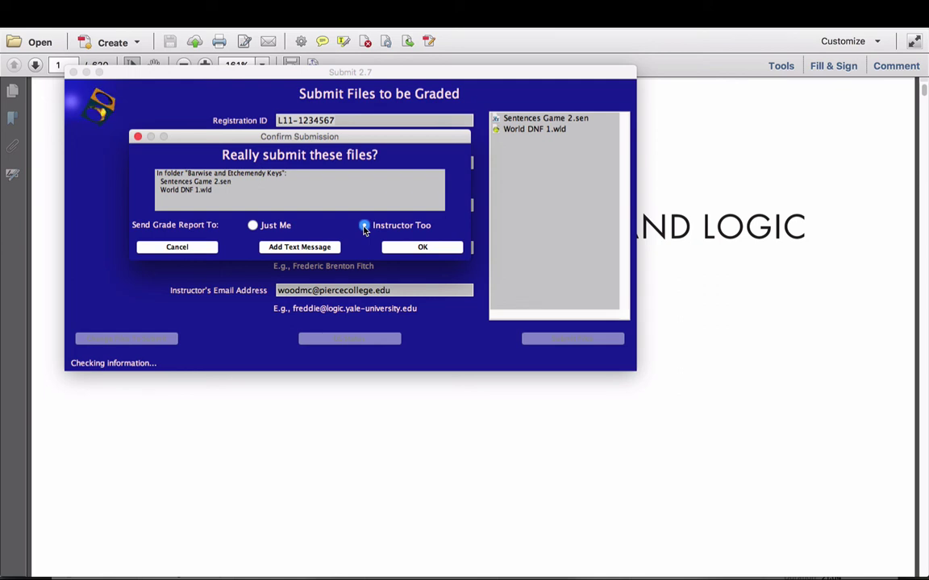
left_click(253, 226)
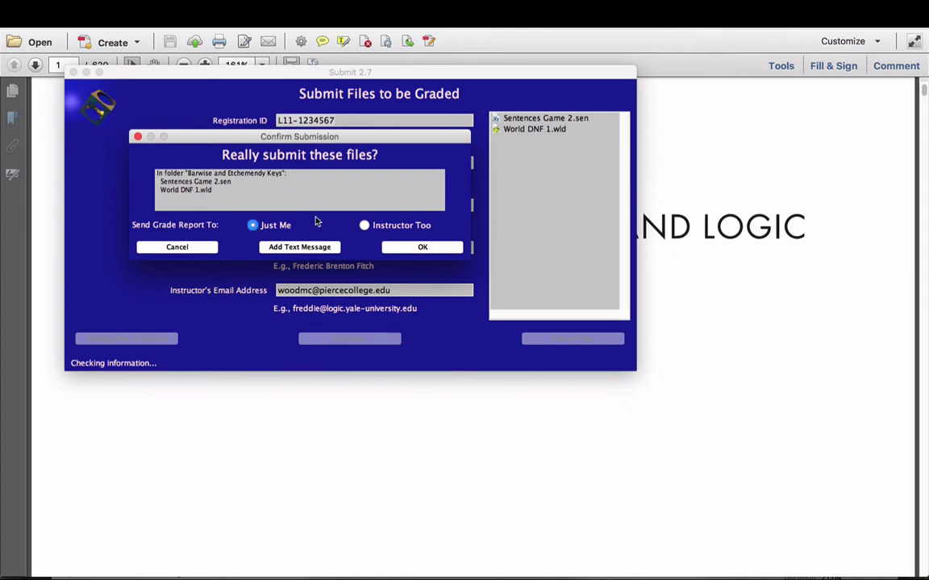
Step: Switch the grade report recipient to Instructor Too
left_click(363, 227)
left_click(181, 247)
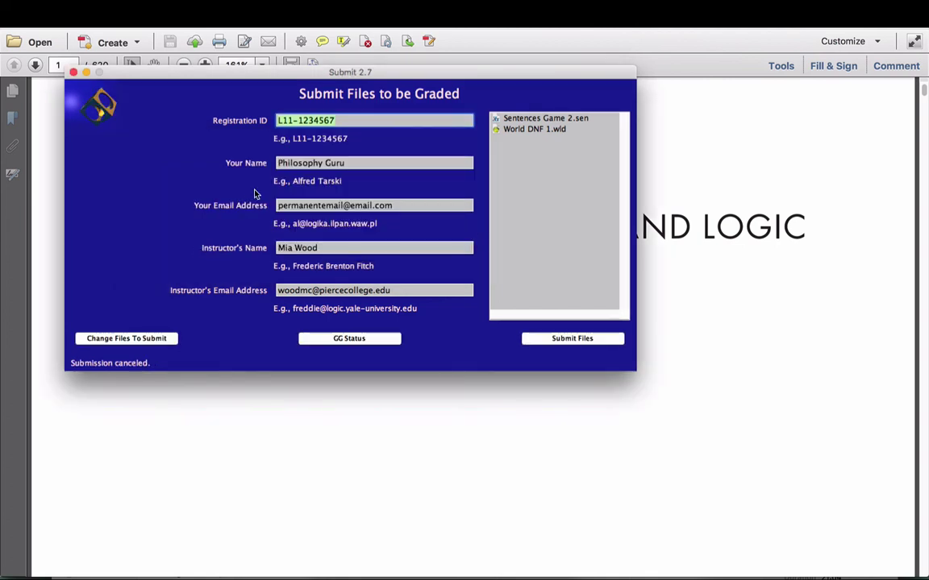